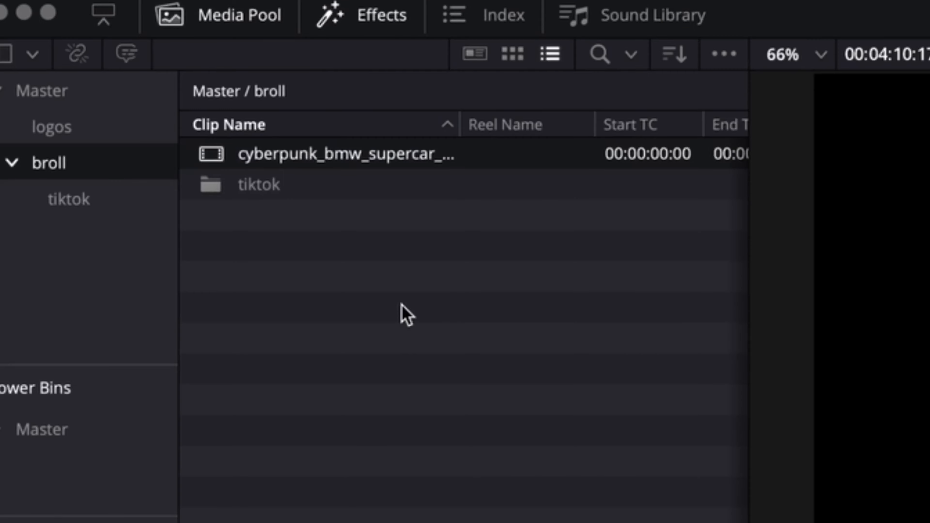
Step: Place the cyberpunk BMW supercar image at the start of Video 1 and extend it to the audio clip's end
drag(346, 154, 514, 505)
drag(654, 429, 688, 428)
click(598, 411)
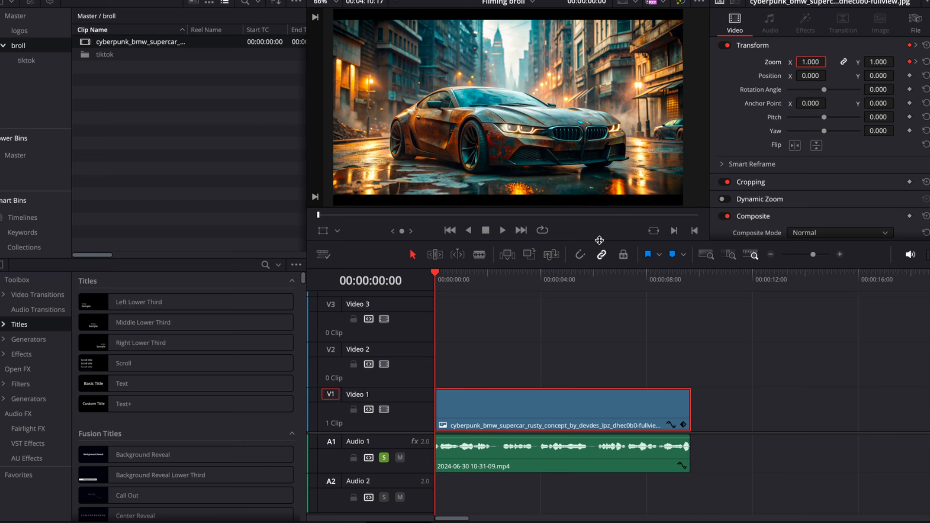
mouse_move(811, 76)
mouse_down()
mouse_move(822, 105)
mouse_move(811, 77)
mouse_up()
click(509, 326)
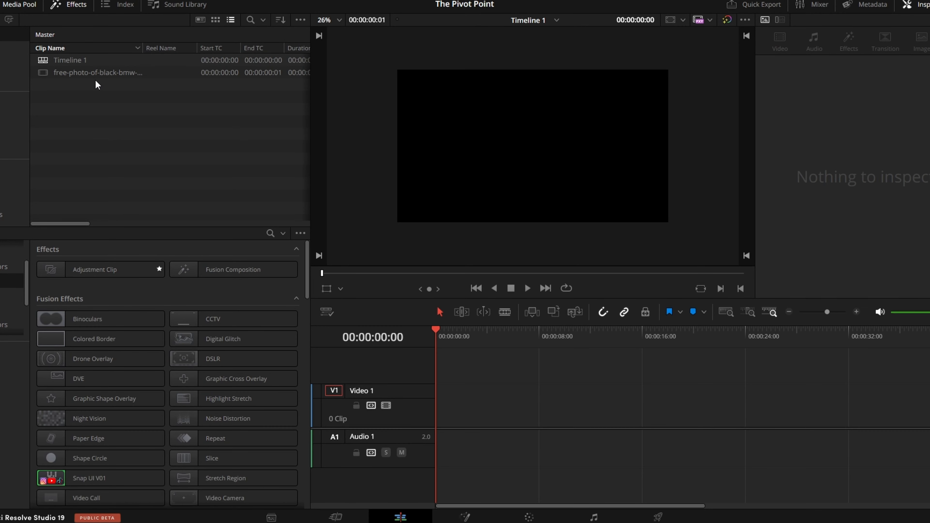
Step: Place the black BMW photo at the start of Video 1 on Timeline 1
click(85, 71)
drag(85, 71, 431, 412)
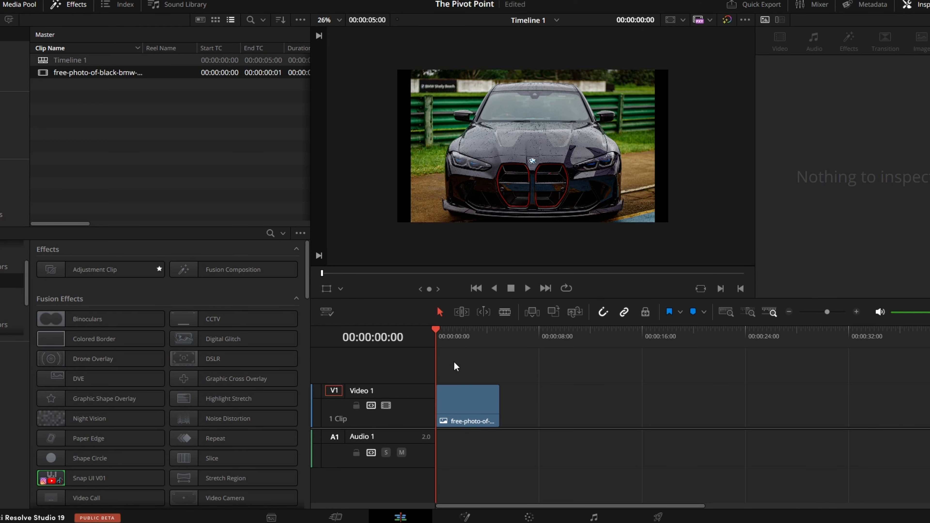
drag(470, 333, 454, 332)
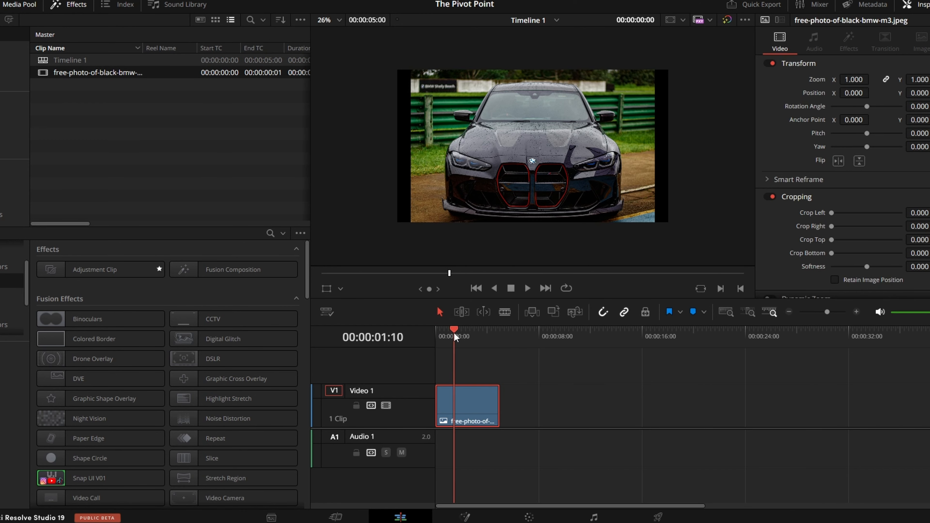
click(477, 360)
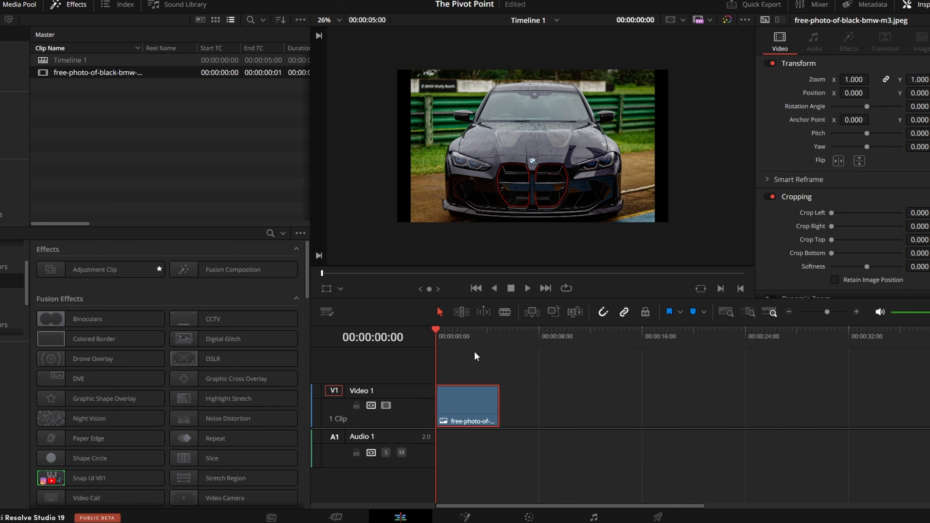
click(475, 351)
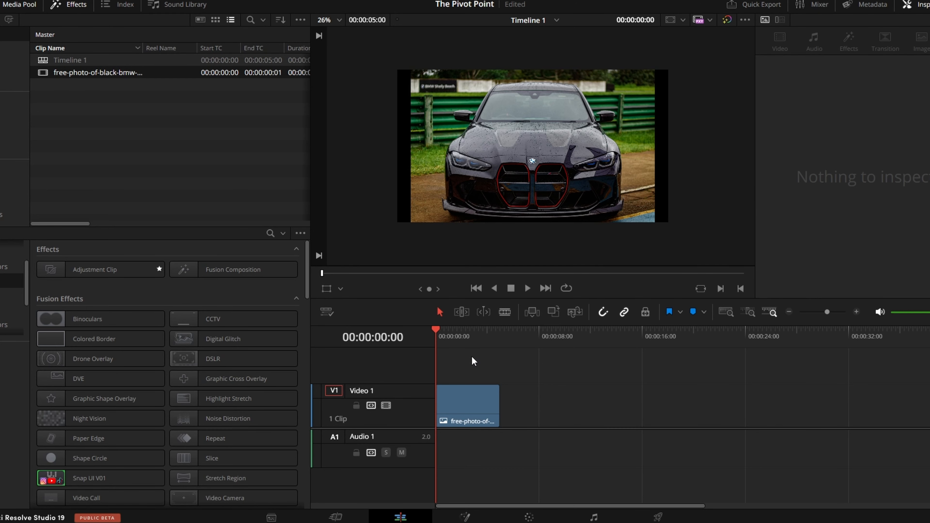
Step: Set the BMW clip's zoom to 1.580 and its Y position to 147 on the first frame
click(464, 400)
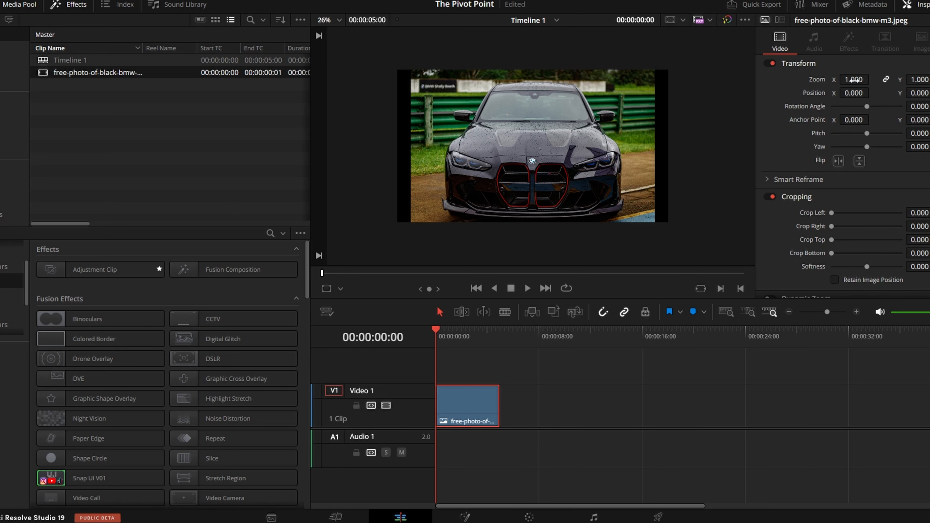
drag(854, 80, 881, 79)
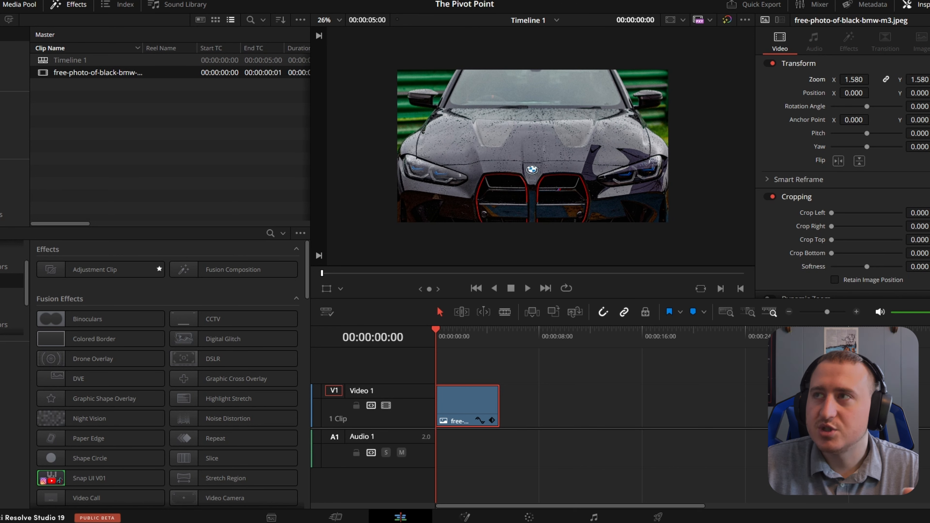
drag(920, 93, 906, 93)
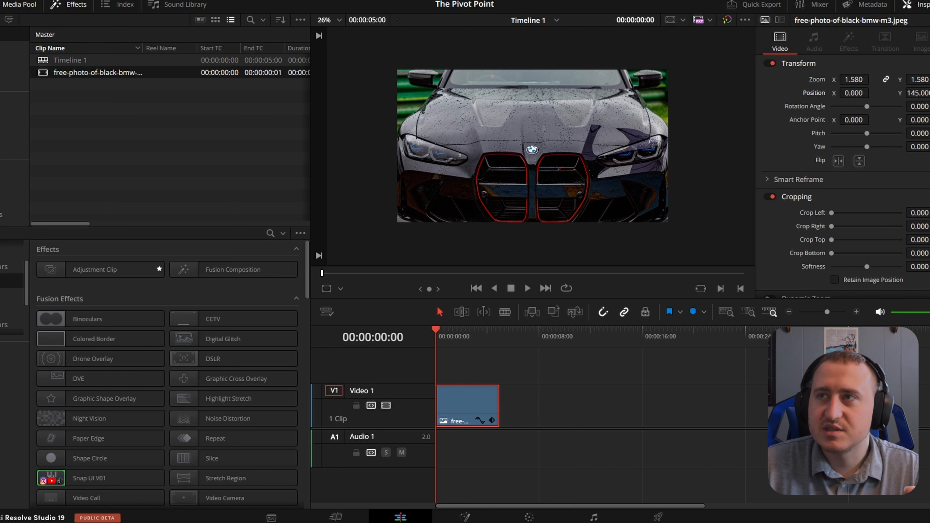
click(550, 364)
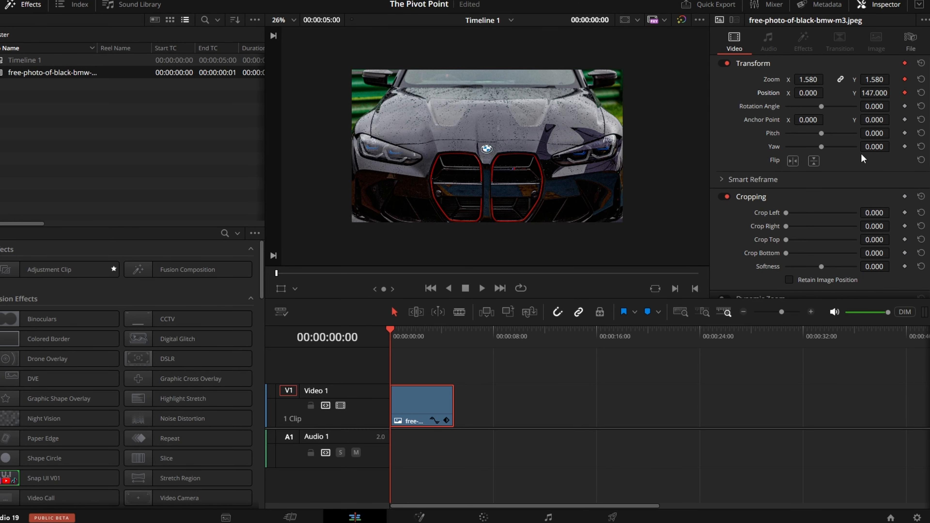
Step: Keyframe the zoomed-in framing at 00:00:01:12 and reset zoom to 1.000 and position to 0.000 on the first frame
drag(403, 339, 409, 339)
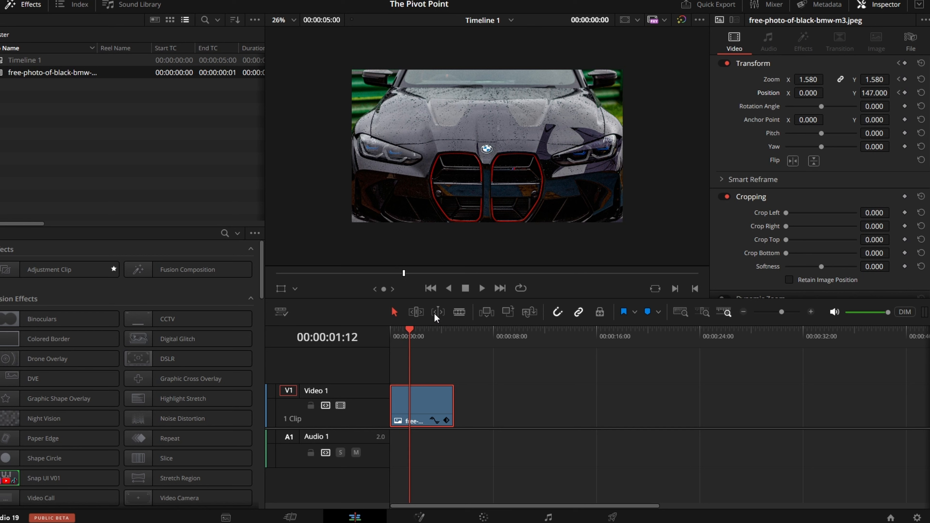
click(905, 80)
key(Home)
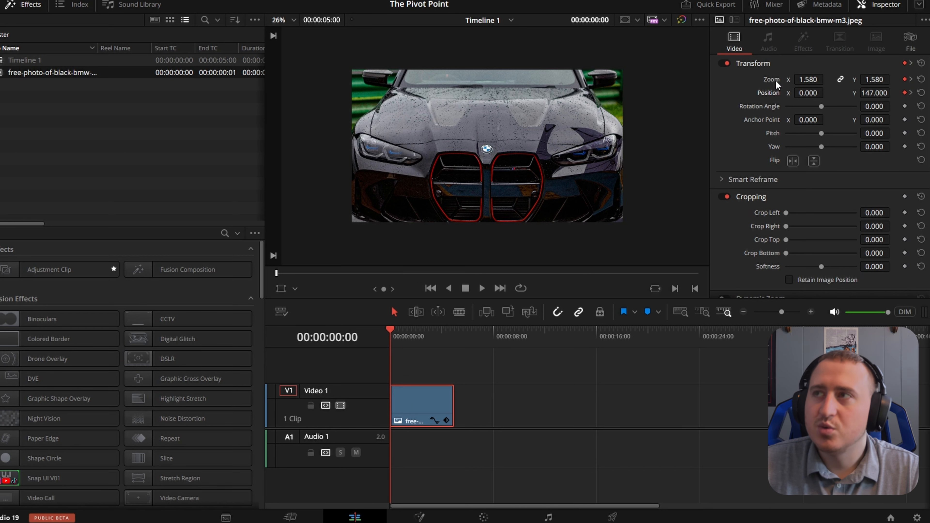
double_click(771, 79)
double_click(770, 93)
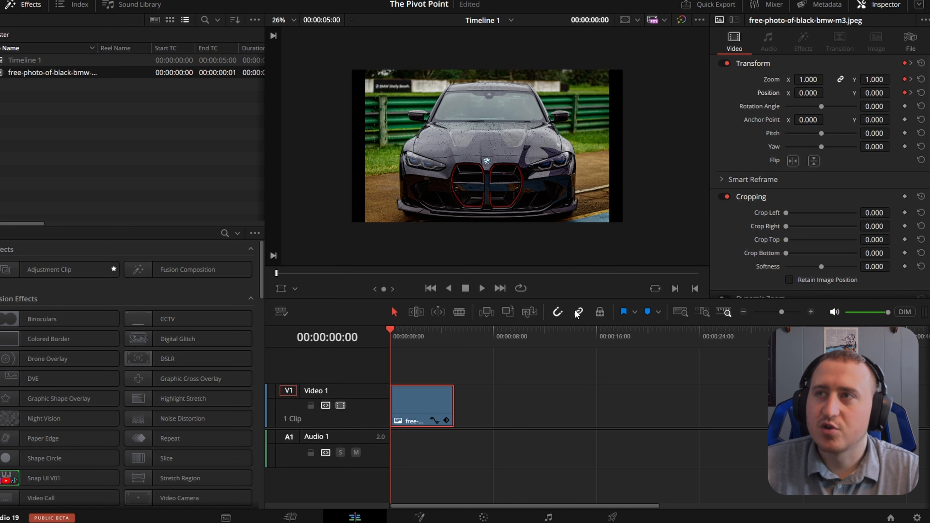
Step: Play back the clip's zoom and position animation and inspect its end keyframe
click(573, 363)
key(space)
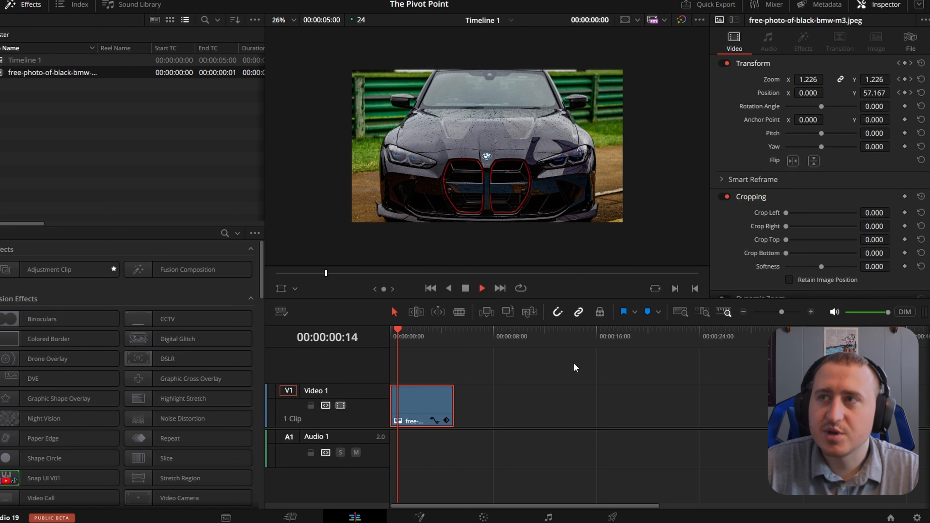
key(space)
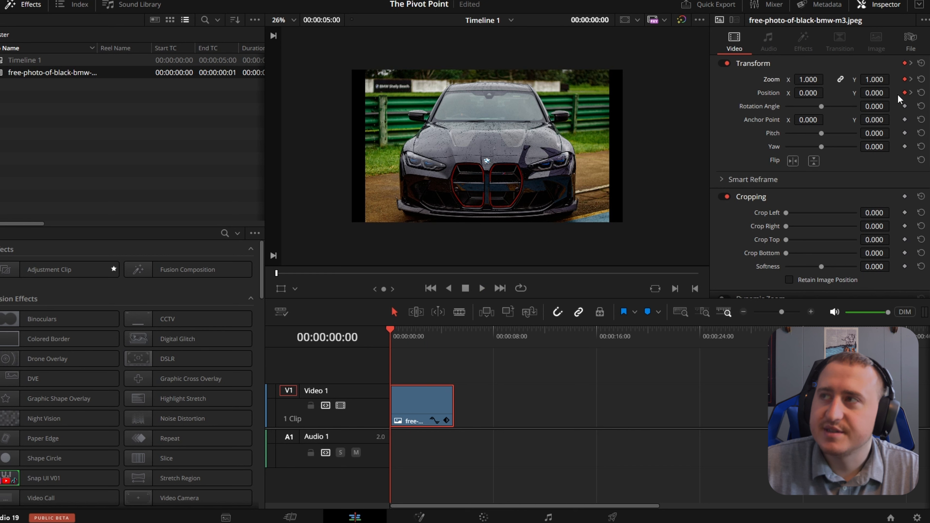
click(910, 94)
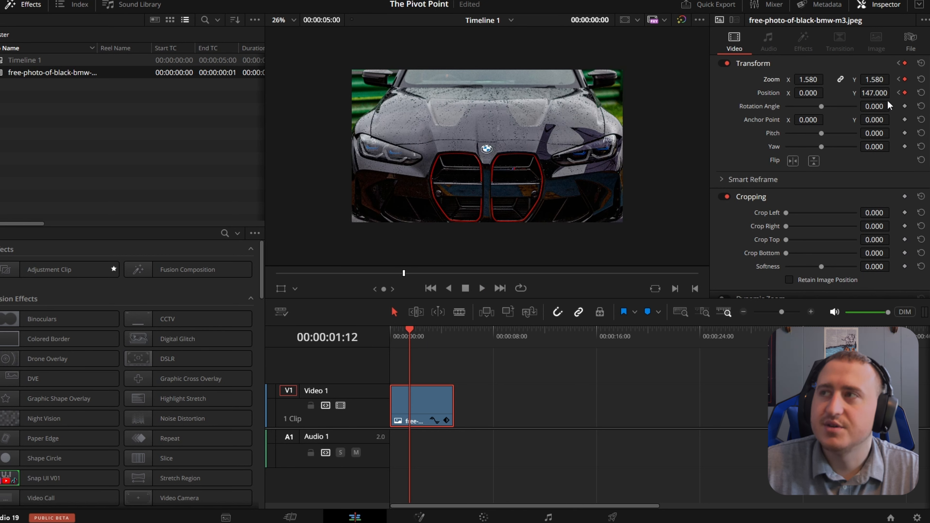
click(524, 361)
key(Home)
key(space)
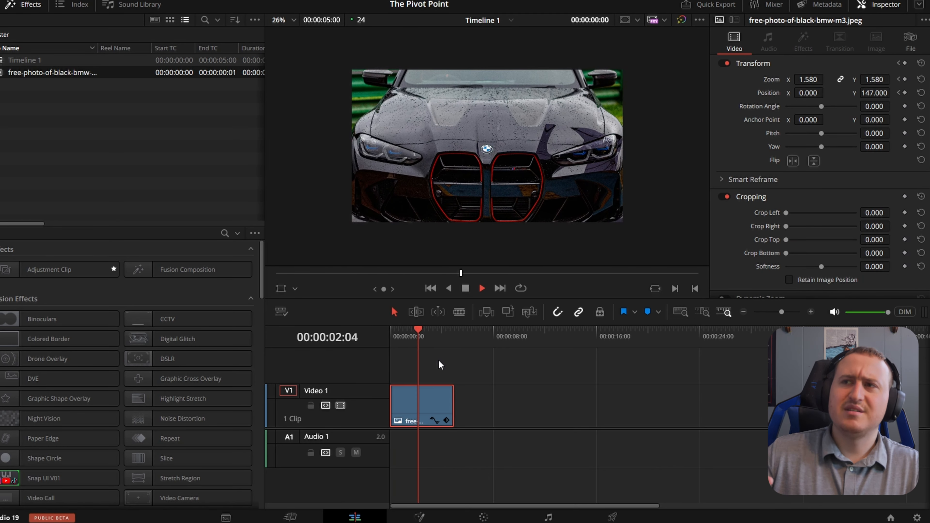
key(space)
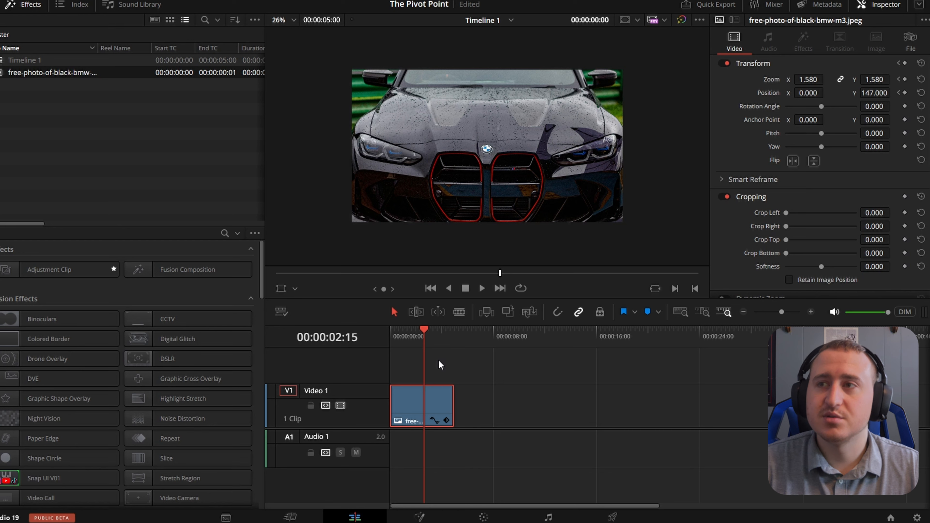
Step: Reset all Transform settings and keyframes of the BMW clip and return to the first frame
click(438, 360)
click(410, 403)
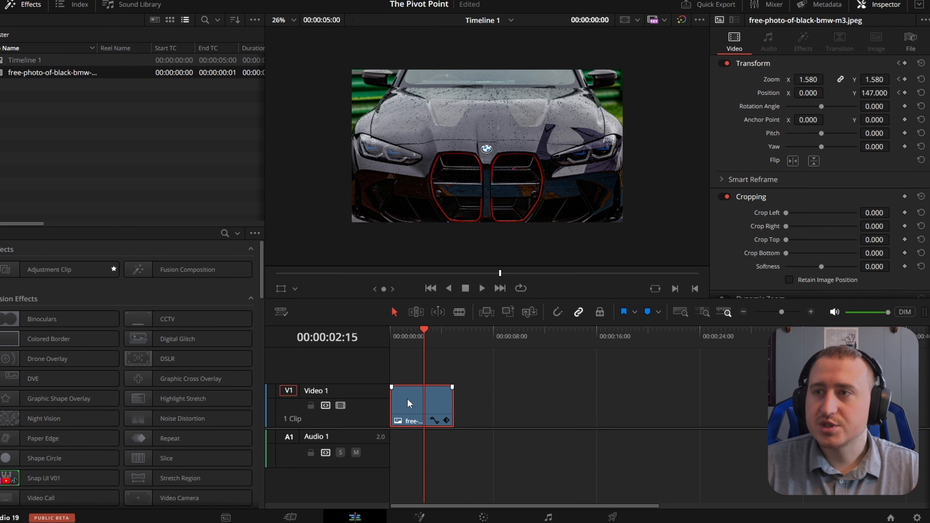
click(921, 64)
click(409, 371)
click(417, 401)
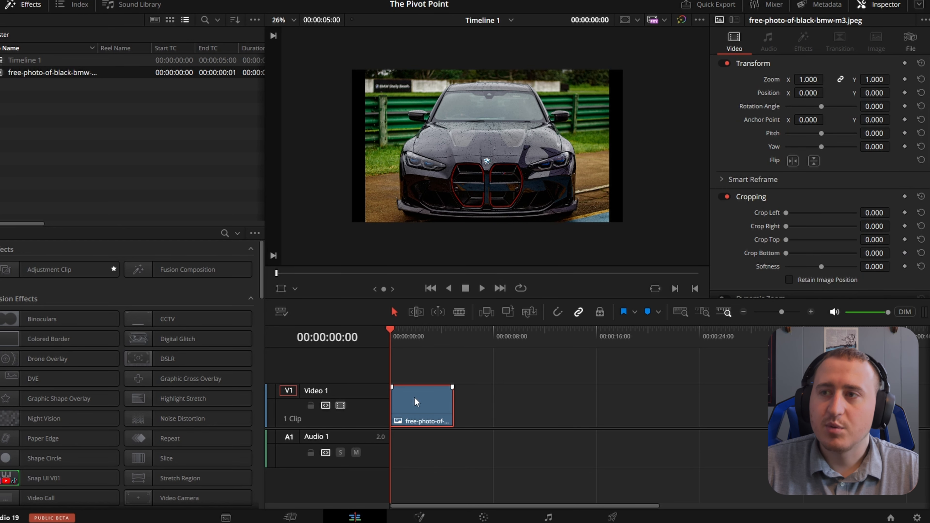
Step: Open the BMW clip in Fusion and add a Transform (Xf) node after MediaIn1
right_click(415, 399)
click(461, 238)
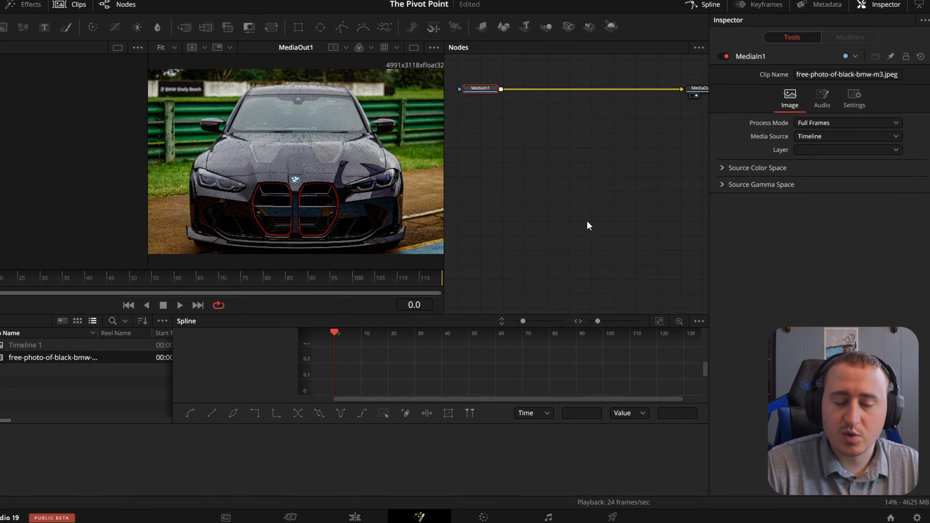
key(shift+space)
text(trans)
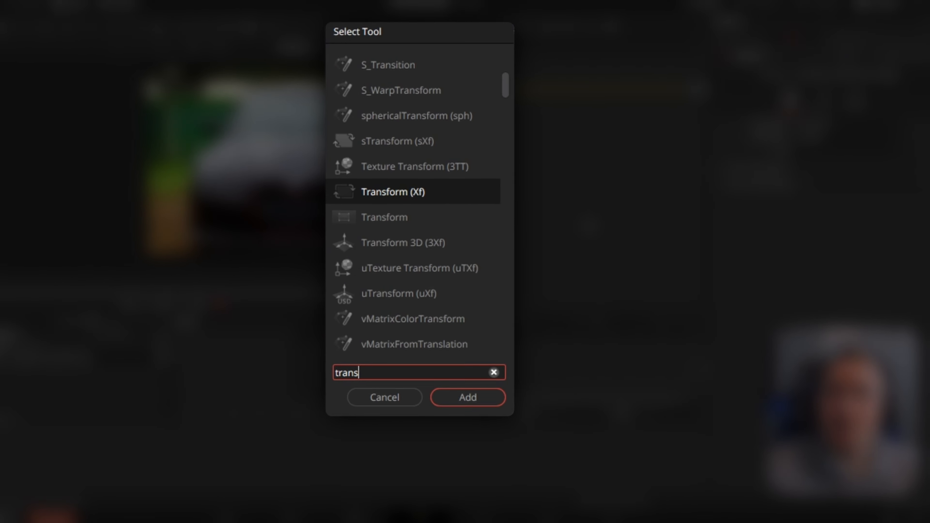
key(Return)
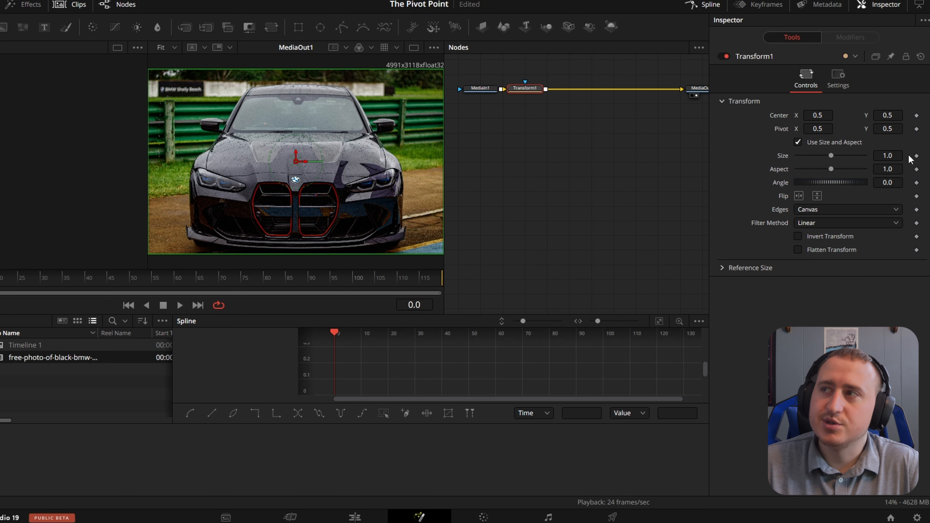
Step: Animate Transform1's size with keyframes of 1.0 at frame 0 and 2.417 at frame 30
click(917, 156)
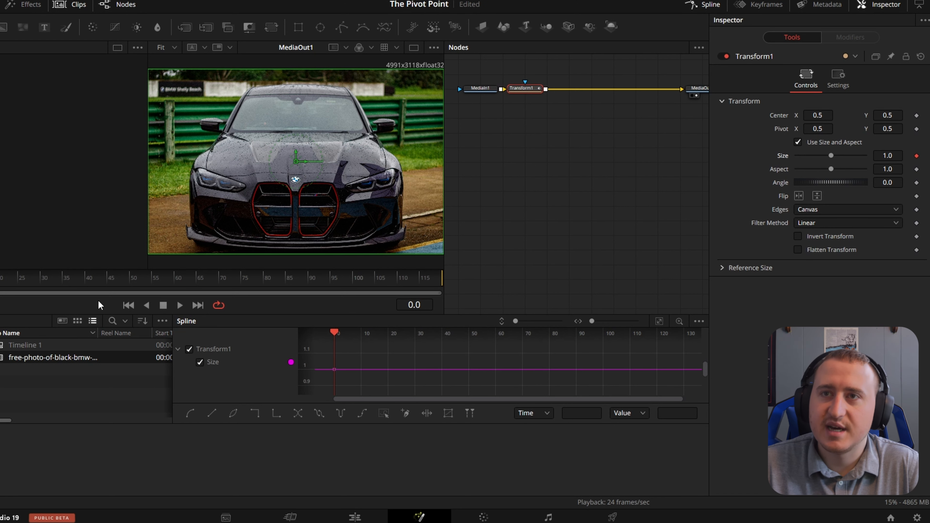
drag(2, 281, 14, 280)
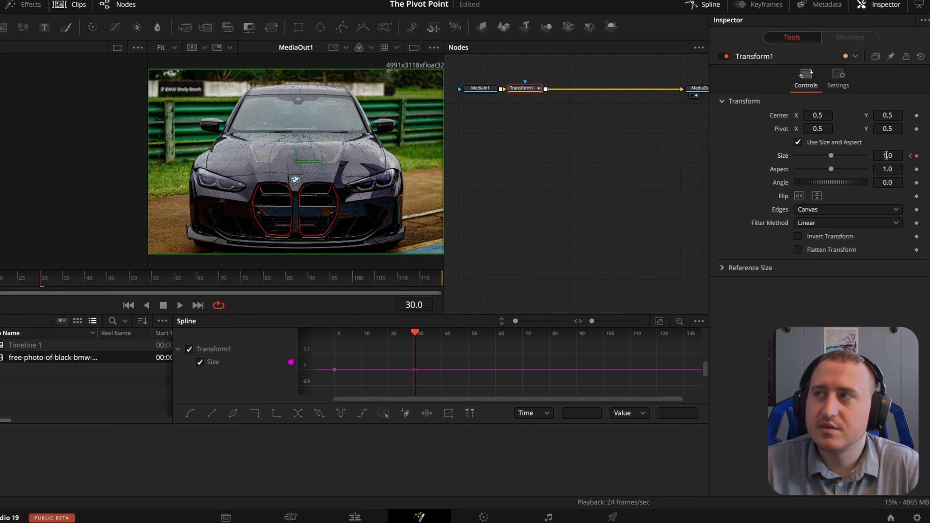
drag(886, 155, 929, 155)
mouse_move(888, 115)
mouse_down()
mouse_move(879, 116)
mouse_move(923, 115)
mouse_move(875, 116)
mouse_up()
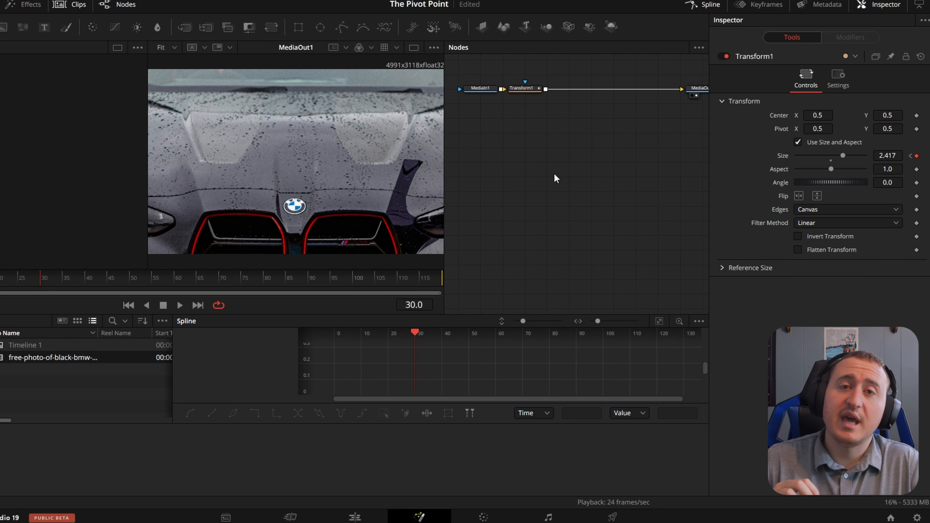
Step: Move Transform1's pivot onto the BMW badge by setting X to 0.498 and Y to 0.401
click(534, 89)
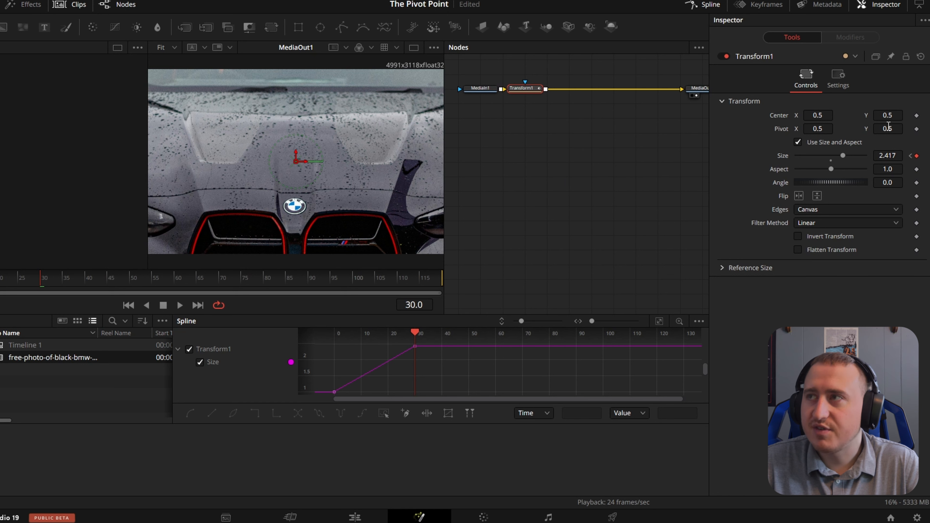
drag(893, 128, 858, 127)
scroll(301, 184, up, 2)
scroll(302, 184, down, 2)
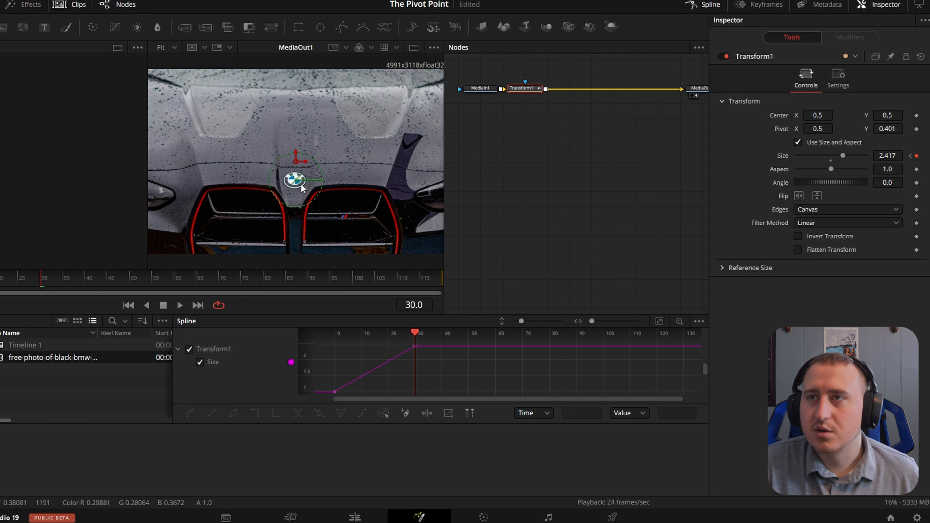
scroll(301, 186, up, 2)
scroll(301, 186, up, 1)
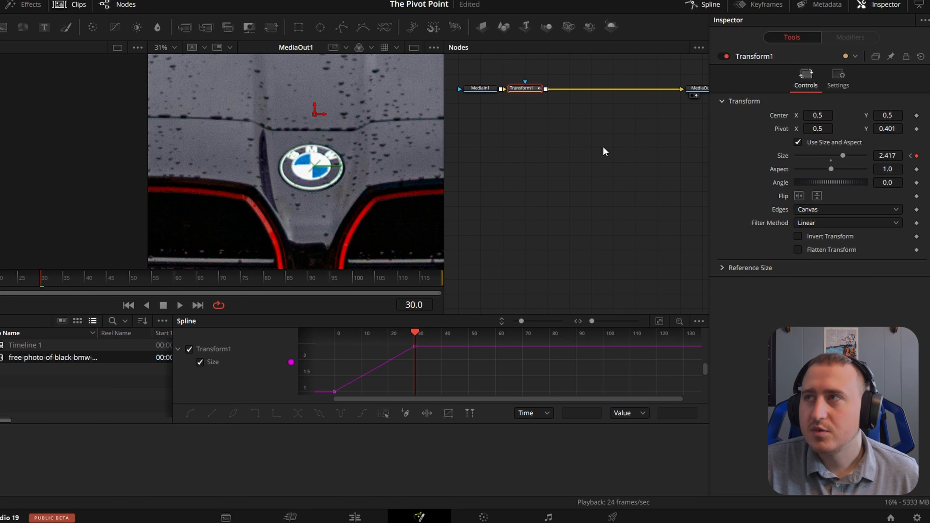
drag(822, 129, 821, 129)
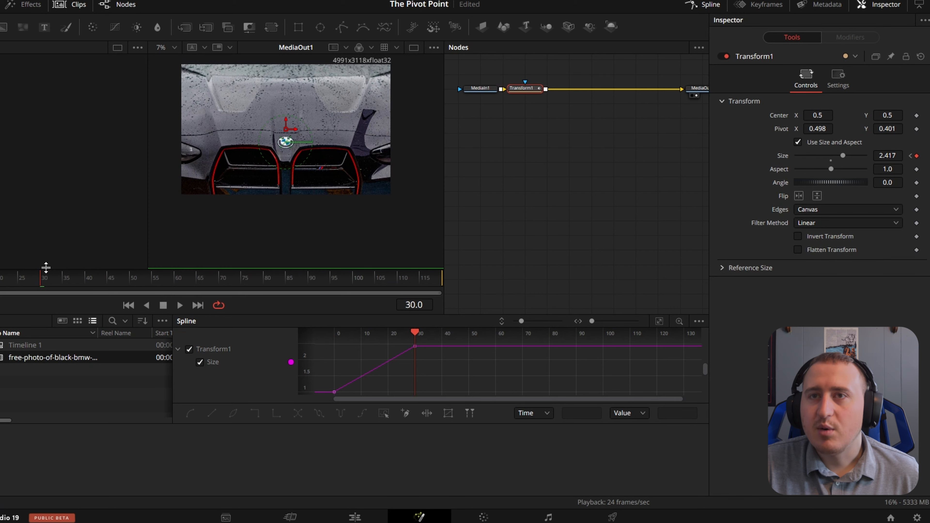
Step: Play the animation from frame 0 to check the zoom around the badge pivot
drag(43, 276, 0, 276)
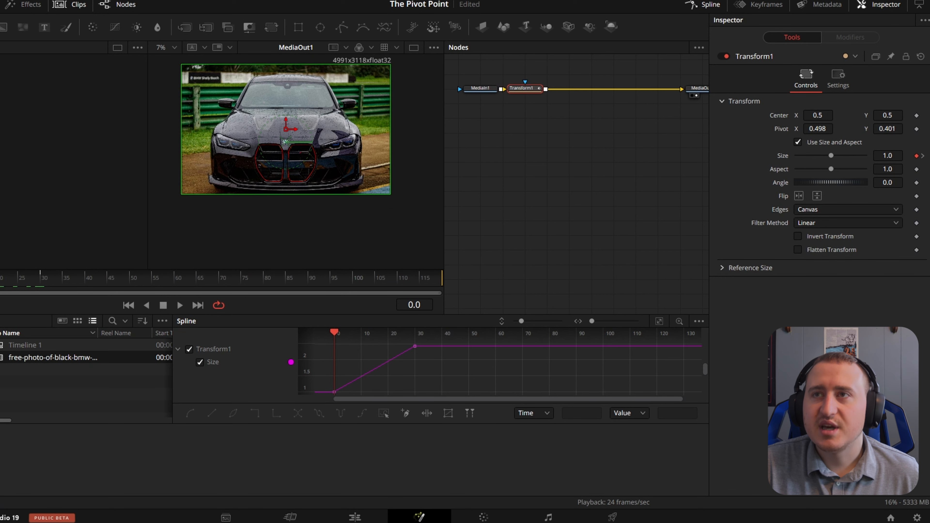
click(591, 161)
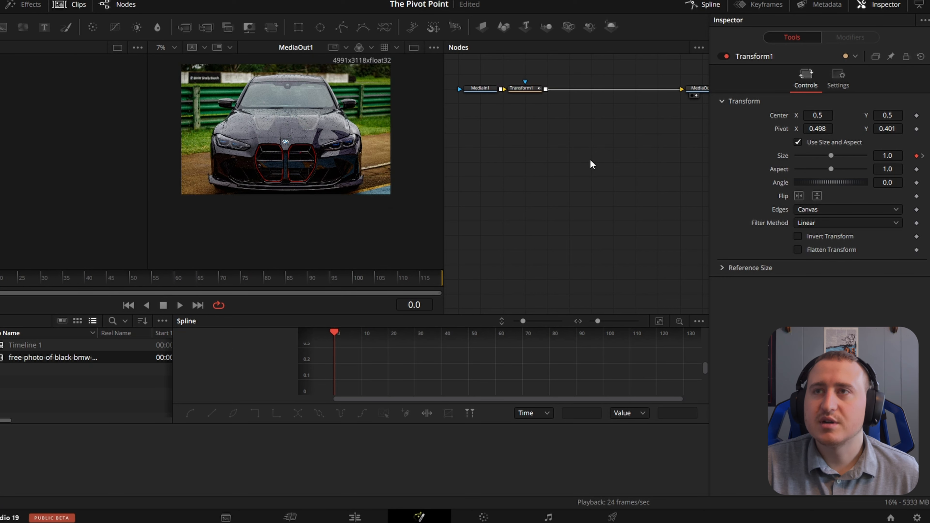
key(space)
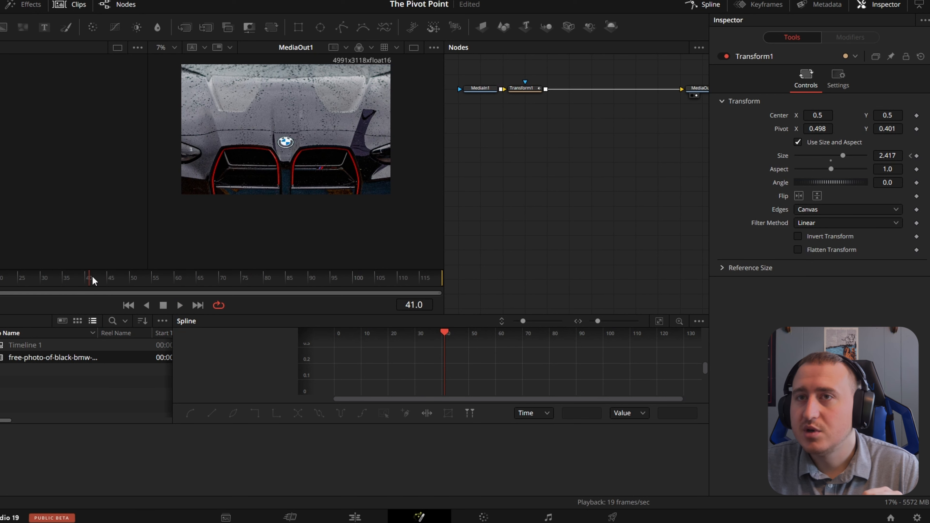
Step: Animate Transform1's angle with keyframes of 0.0 at frame 0 and 360 at frame 30
drag(91, 278, 41, 293)
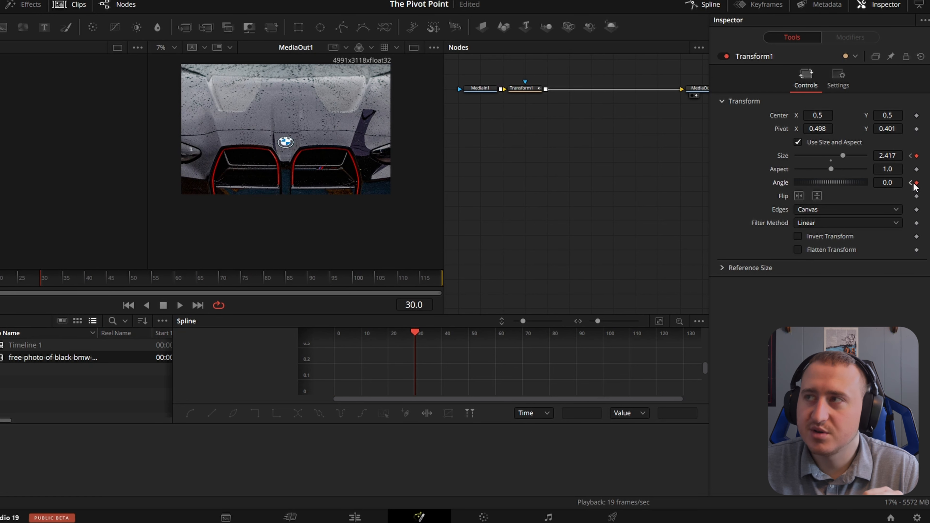
click(895, 183)
text(360)
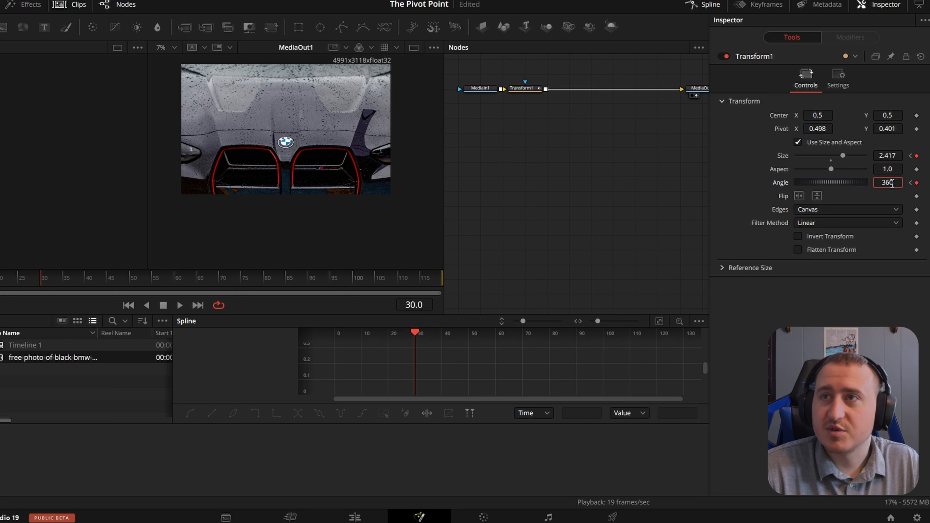
key(Tab)
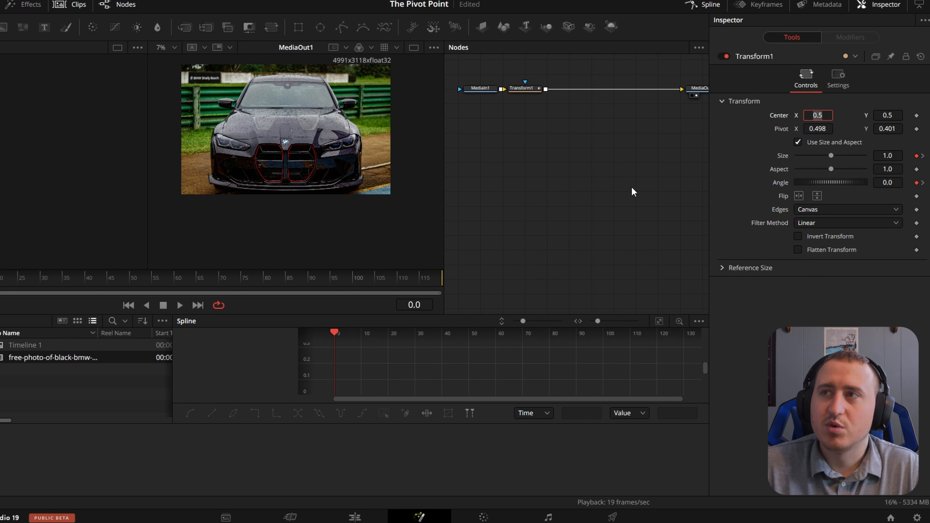
click(606, 185)
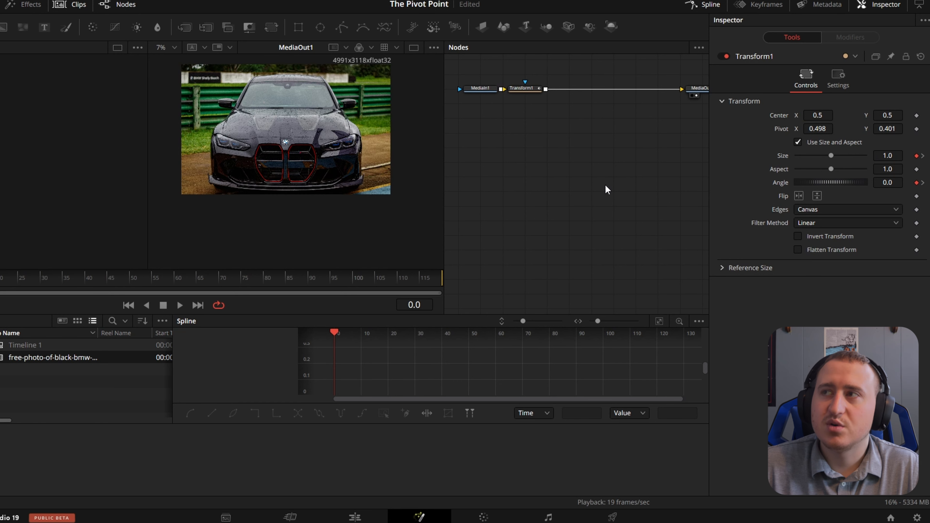
Step: Fit Transform1's size and angle curves in the Spline editor and smooth all their keyframes to ease the animation
click(539, 88)
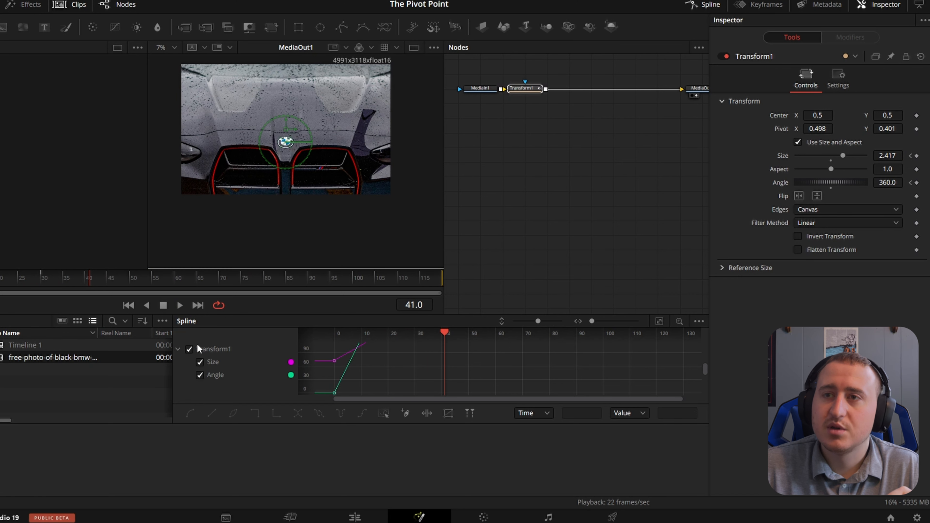
click(700, 321)
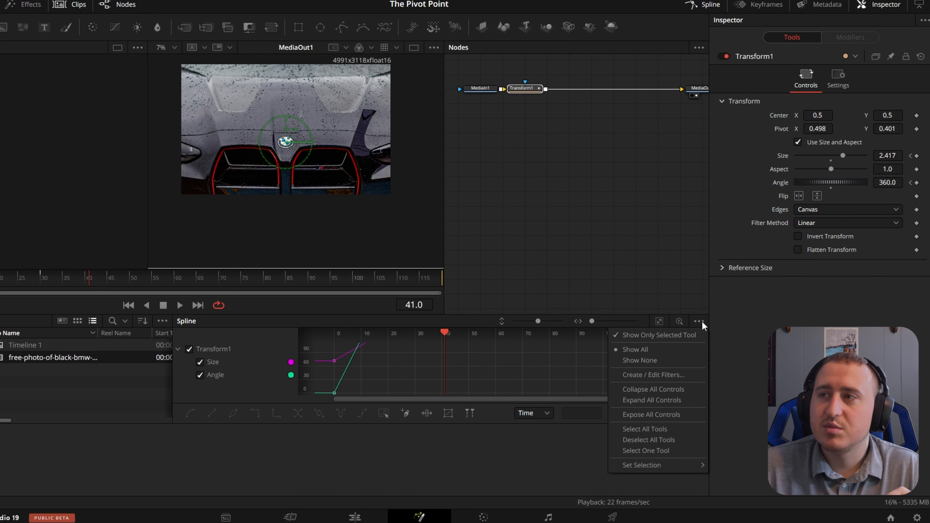
click(628, 247)
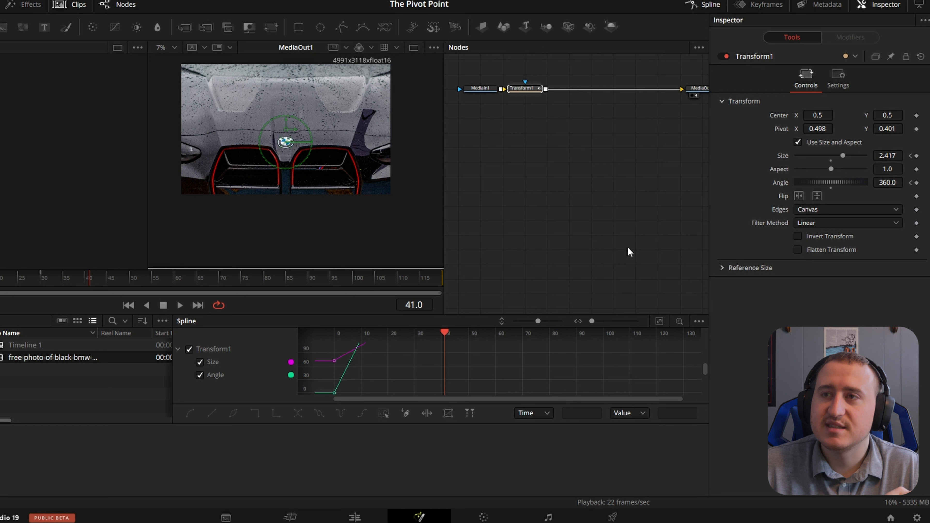
click(189, 348)
click(189, 349)
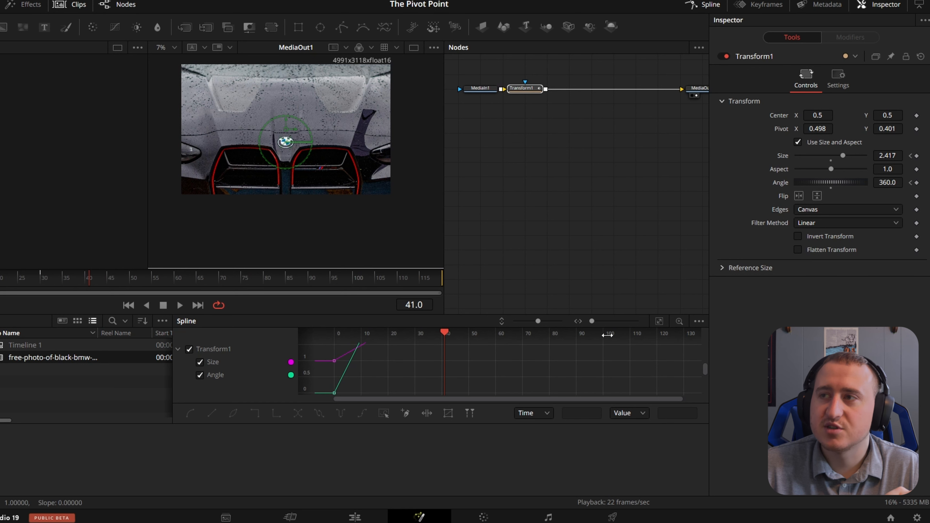
click(659, 322)
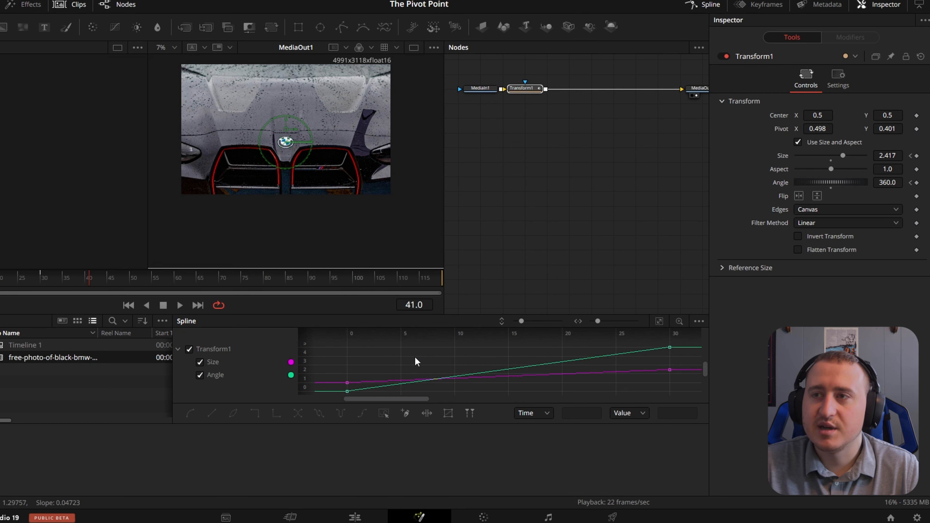
key(ctrl+a)
click(439, 356)
click(506, 235)
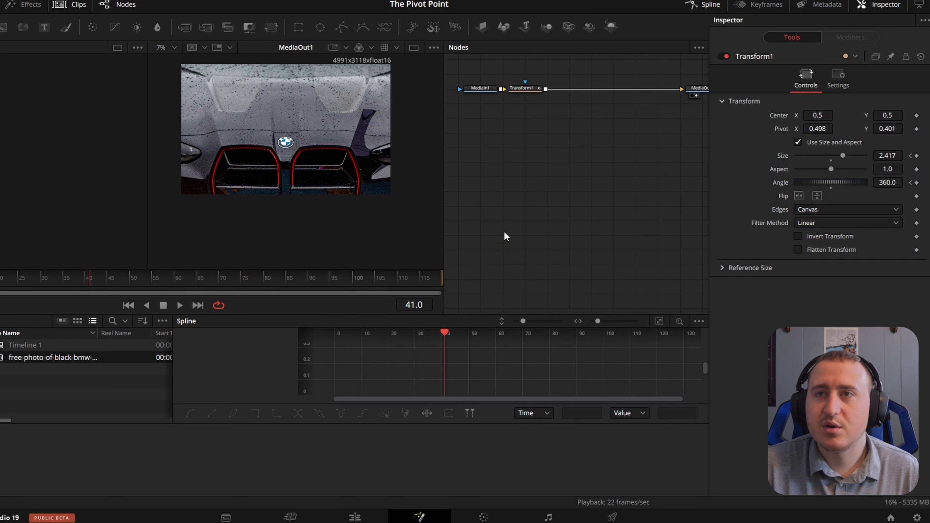
Step: Play the eased zoom and rotation from frame 0 to check the motion around the badge
drag(88, 277, 0, 278)
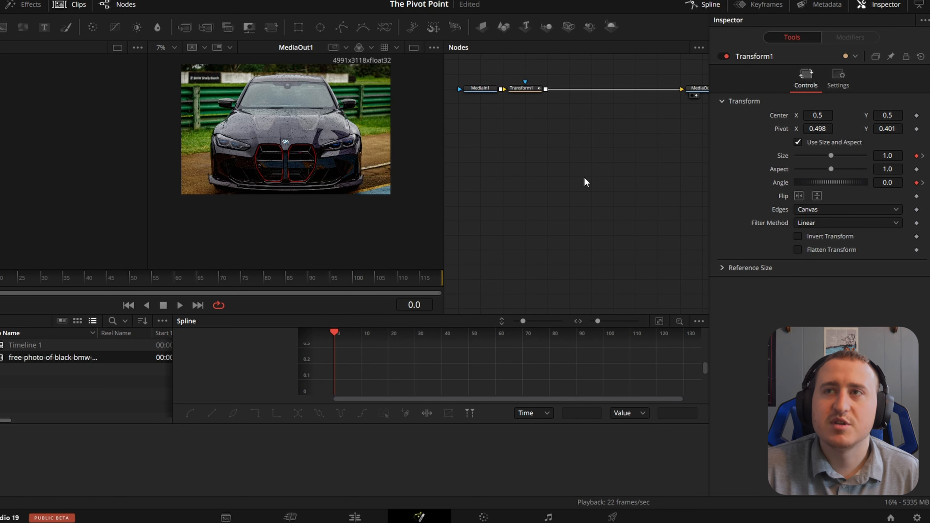
key(space)
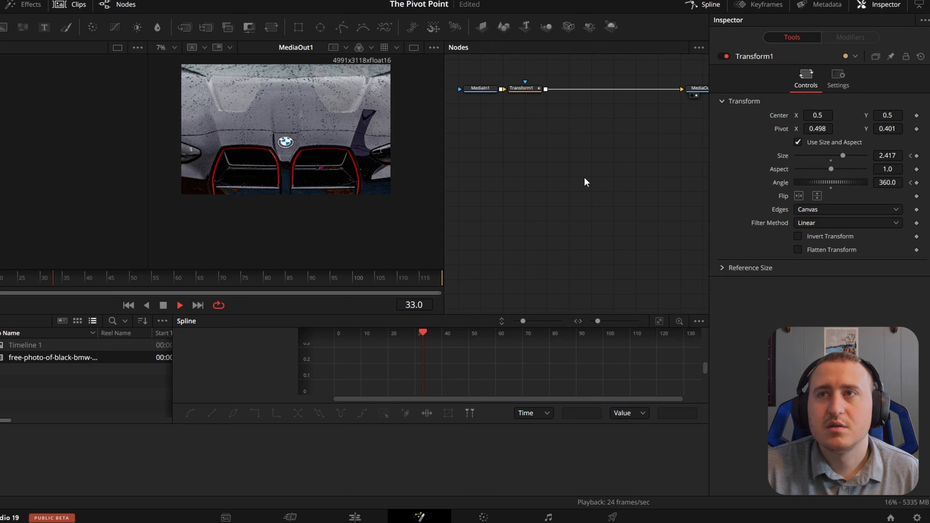
key(space)
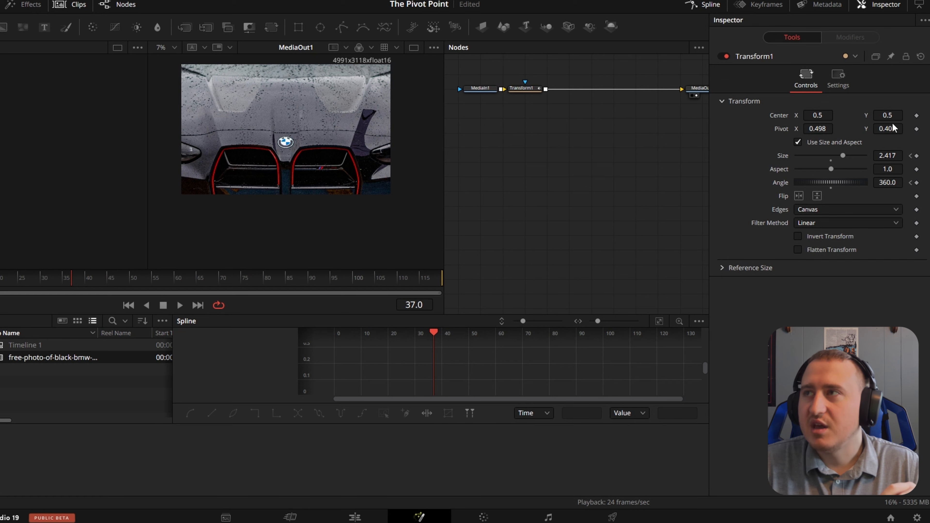
Step: Move Transform1's pivot up to the photo's top edge by setting its Y value to 0.999
drag(888, 128, 922, 128)
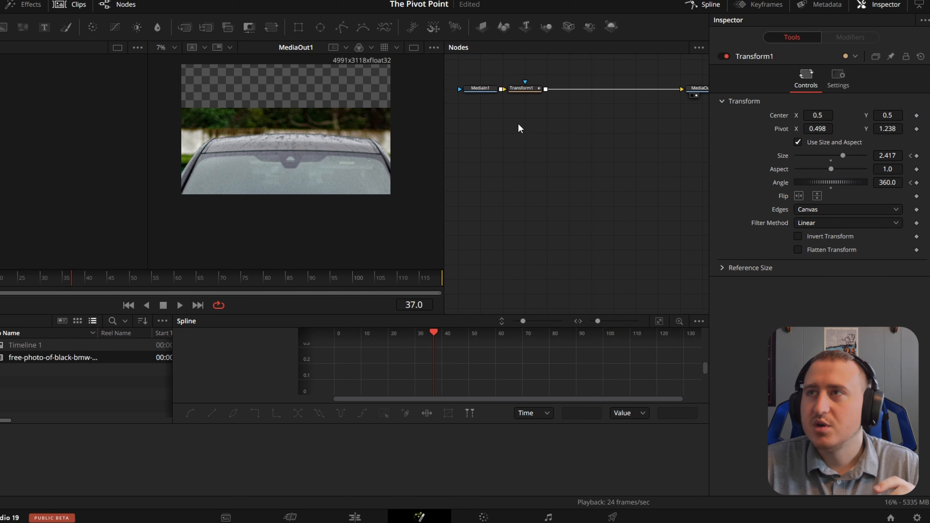
click(529, 89)
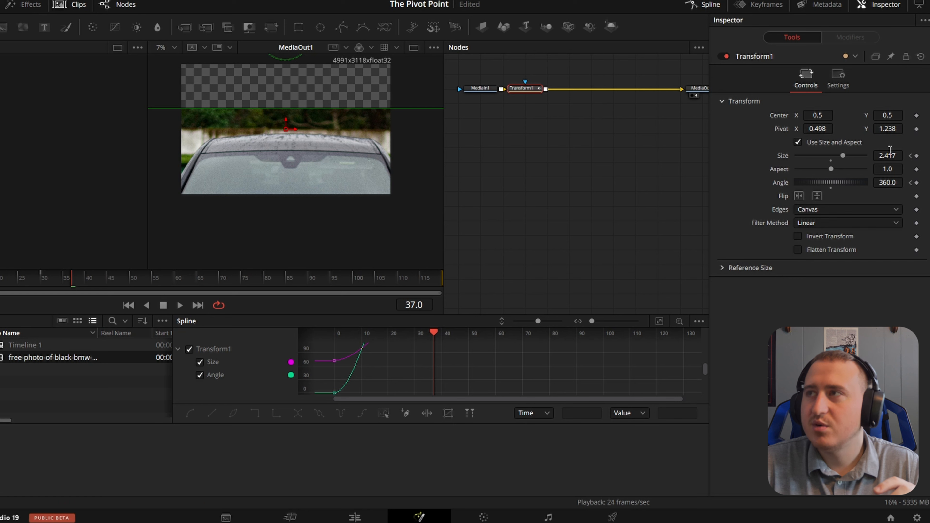
drag(893, 130, 882, 130)
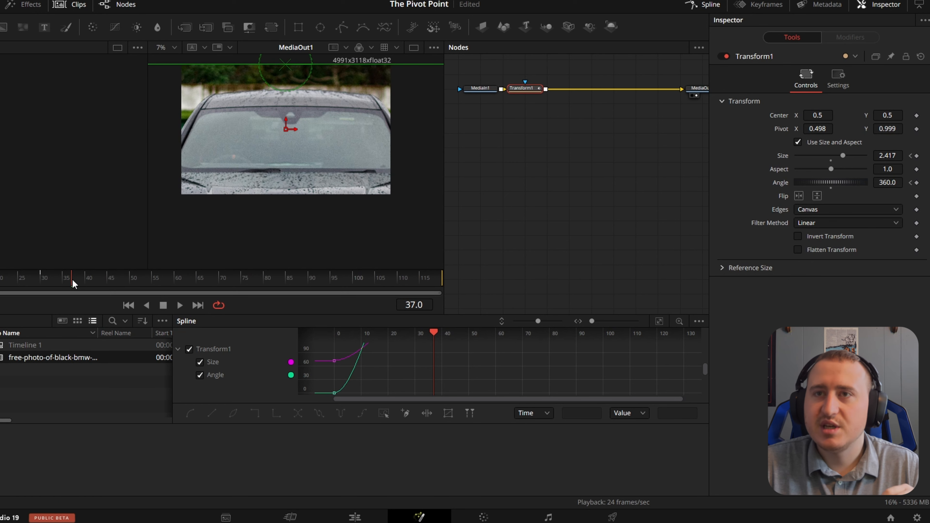
Step: Play the animation from frame 0 to check the zoom and rotation around the raised pivot
drag(73, 284, 1, 282)
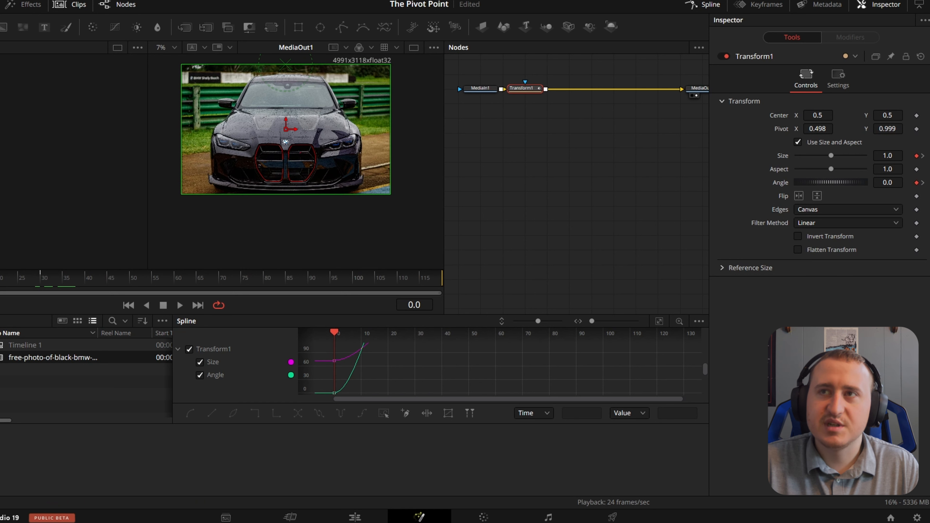
click(589, 218)
key(space)
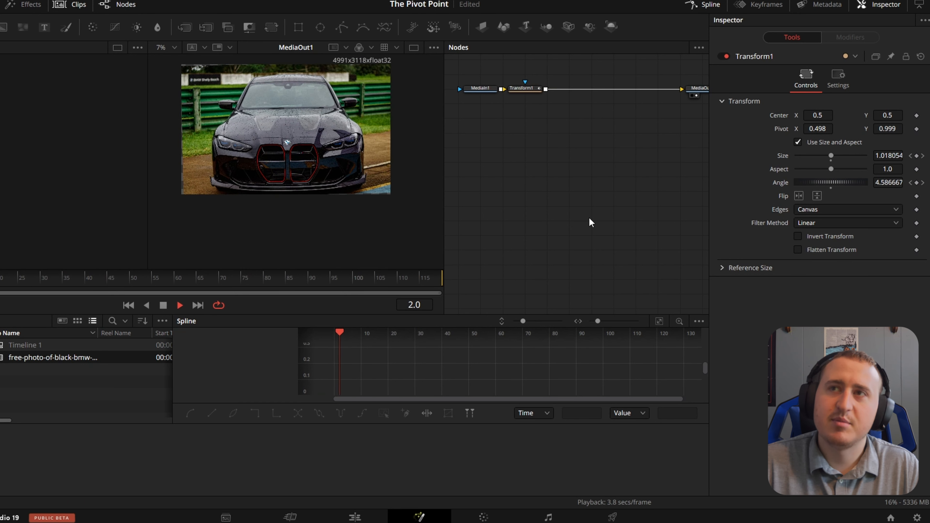
key(space)
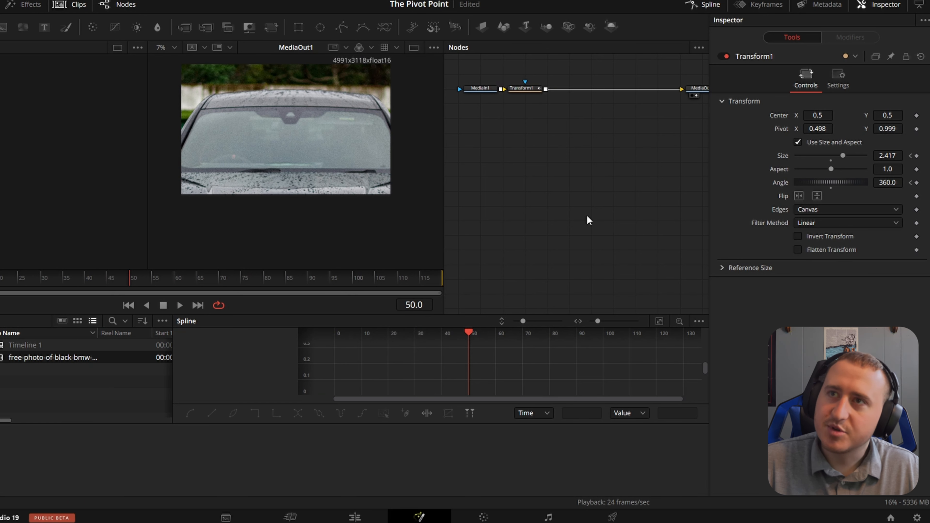